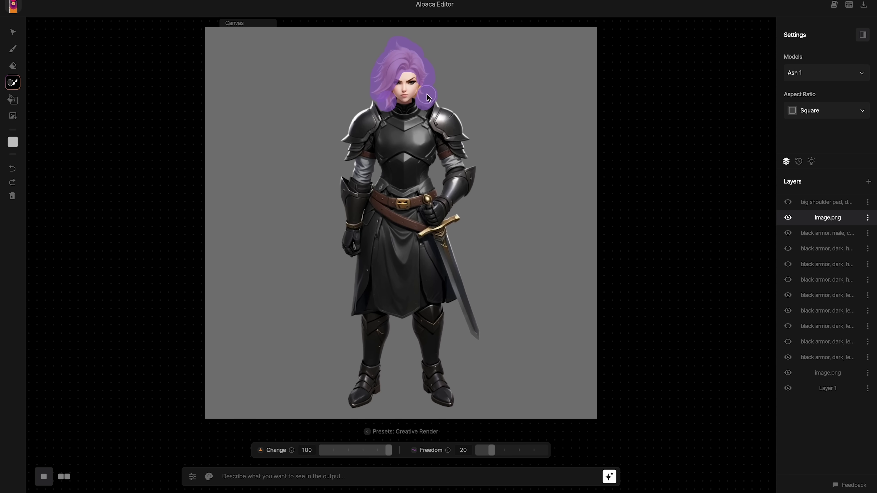
Choose the Wild Render preset for the masked hair area
{"action": "left_click", "coordinate": [533, 432]}
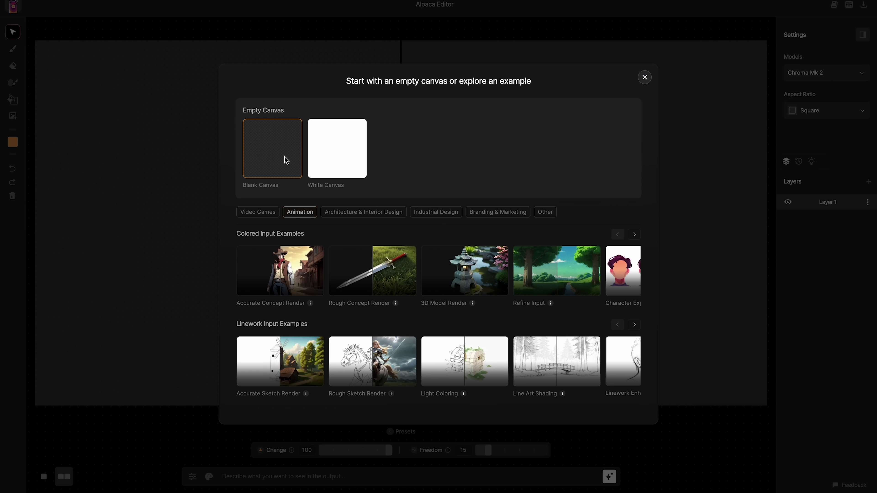
Start a blank canvas, paste in the knight drawing and position it on the canvas
{"action": "left_click", "coordinate": [284, 156]}
{"action": "key", "text": "ctrl+v"}
{"action": "left_click", "coordinate": [429, 285]}
{"action": "left_click_drag", "start_coordinate": [138, 187], "coordinate": [236, 179]}
{"action": "left_click_drag", "start_coordinate": [288, 45], "coordinate": [282, 55]}
Fill the canvas background behind the knight with grey (#a3a3a3)
{"action": "left_click", "coordinate": [13, 100]}
{"action": "left_click_drag", "start_coordinate": [55, 112], "coordinate": [19, 116]}
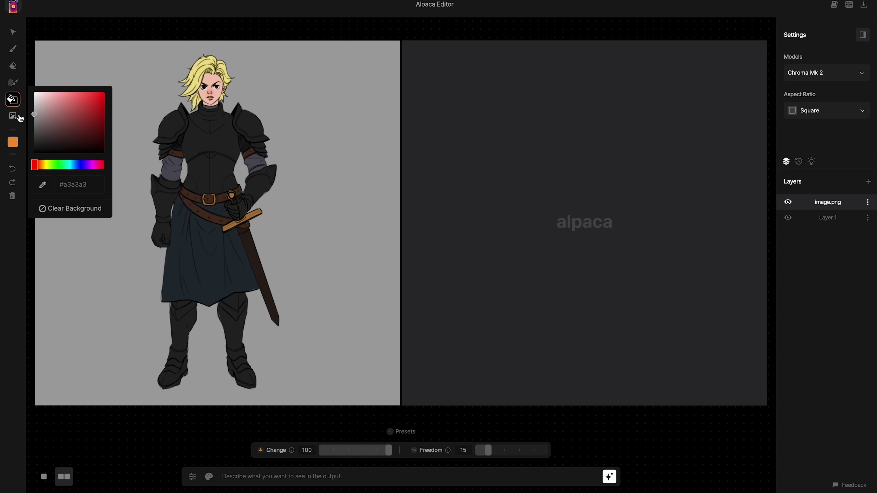
Render the drawing with the prompt "black armor, dark, leather skirt, holding sword, blond hair, 2d render" and import the result
{"action": "left_click", "coordinate": [244, 475]}
{"action": "type", "text": "black armor, dark, leather ski"}
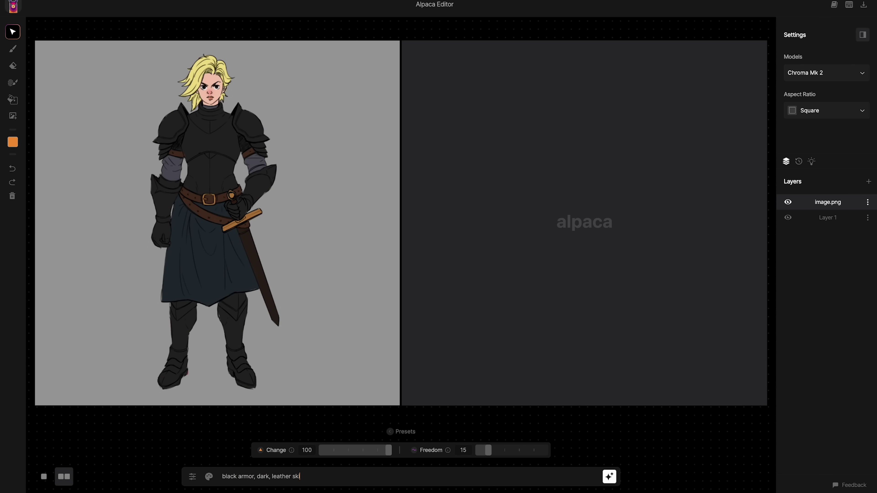
{"action": "type", "text": "rt, holding sword, blond hair, 2d render"}
{"action": "key", "text": "Return"}
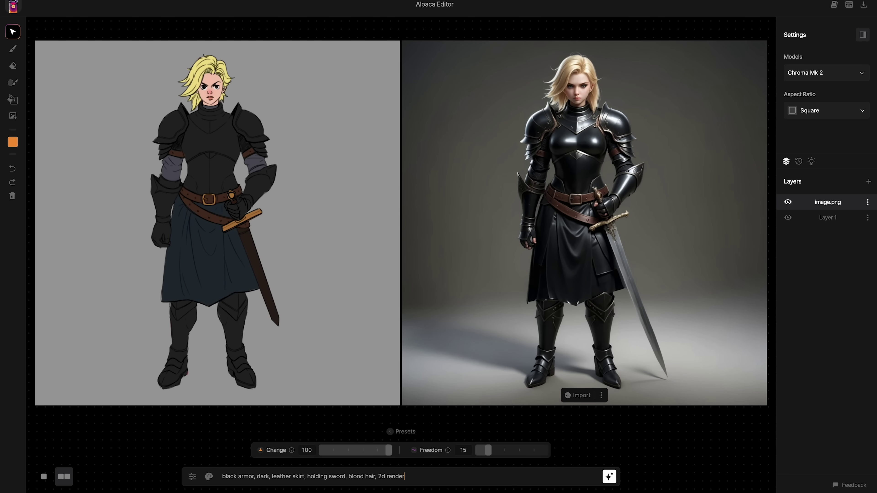
{"action": "left_click", "coordinate": [576, 395]}
Regenerate with the prompt "black armor, dark, holding sword, blond hair, 2d render, animated style" and import the results as layers
{"action": "type", "text": ", animated style,"}
{"action": "key", "text": "Return"}
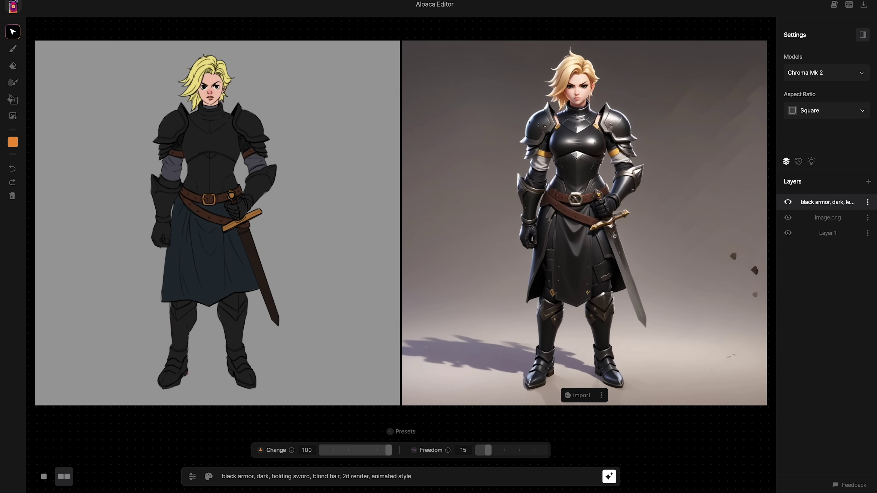
{"action": "left_click", "coordinate": [576, 395]}
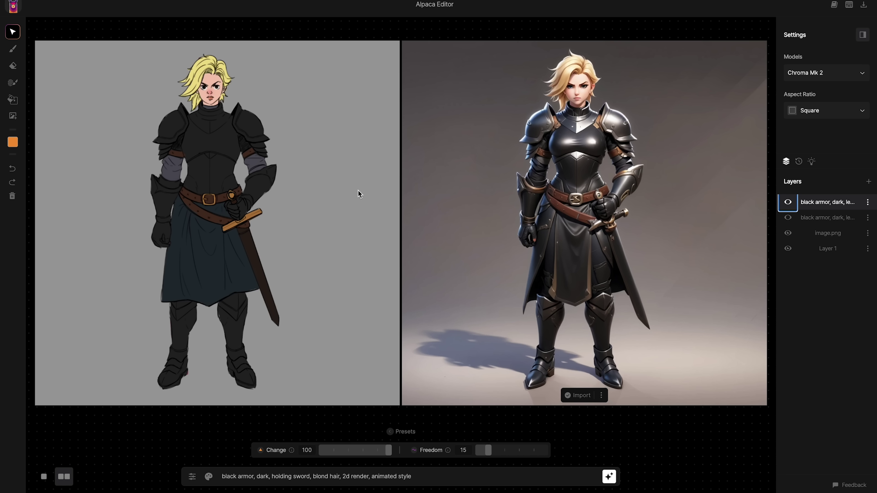
{"action": "left_click", "coordinate": [575, 395]}
Compare the imported renders with the original drawing by repeatedly hiding and showing their layers
{"action": "left_click", "coordinate": [788, 203]}
{"action": "left_click", "coordinate": [789, 203]}
{"action": "left_click", "coordinate": [788, 204]}
{"action": "left_click", "coordinate": [788, 204]}
{"action": "left_click", "coordinate": [788, 204]}
{"action": "left_click", "coordinate": [789, 204]}
{"action": "left_click", "coordinate": [788, 203]}
{"action": "left_click", "coordinate": [789, 203]}
{"action": "left_click", "coordinate": [789, 204]}
{"action": "left_click", "coordinate": [789, 203]}
{"action": "left_click", "coordinate": [789, 204]}
{"action": "left_click", "coordinate": [789, 218]}
Generate another variation with the same prompt and import it as a layer
{"action": "key", "text": "Return"}
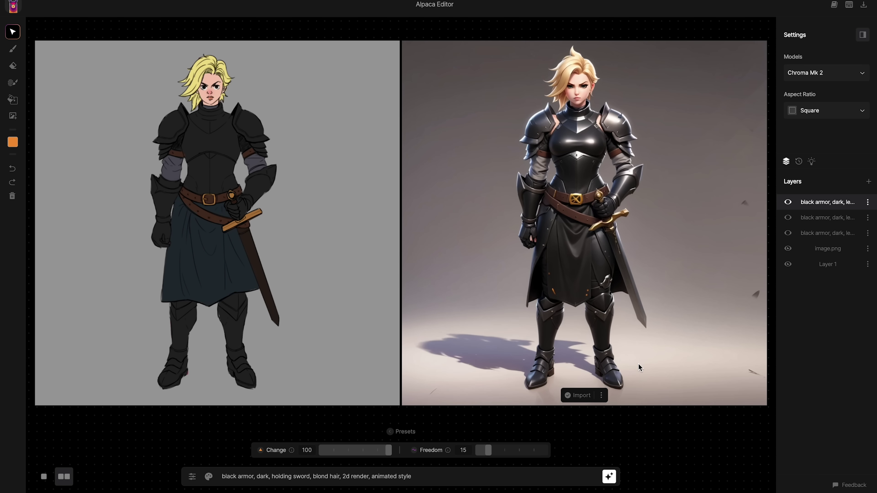
{"action": "left_click", "coordinate": [574, 395]}
Switch to the single-canvas view and regenerate the knight, rejecting the first preview and accepting the second
{"action": "left_click", "coordinate": [43, 476]}
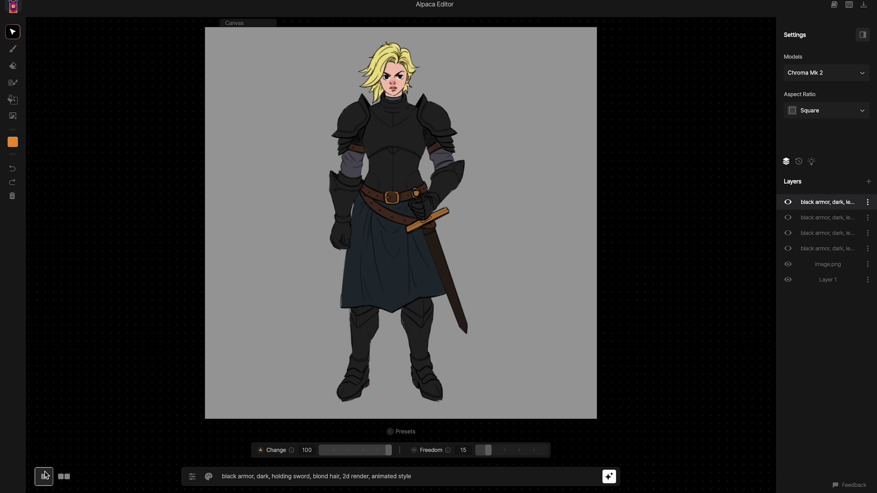
{"action": "key", "text": "Return"}
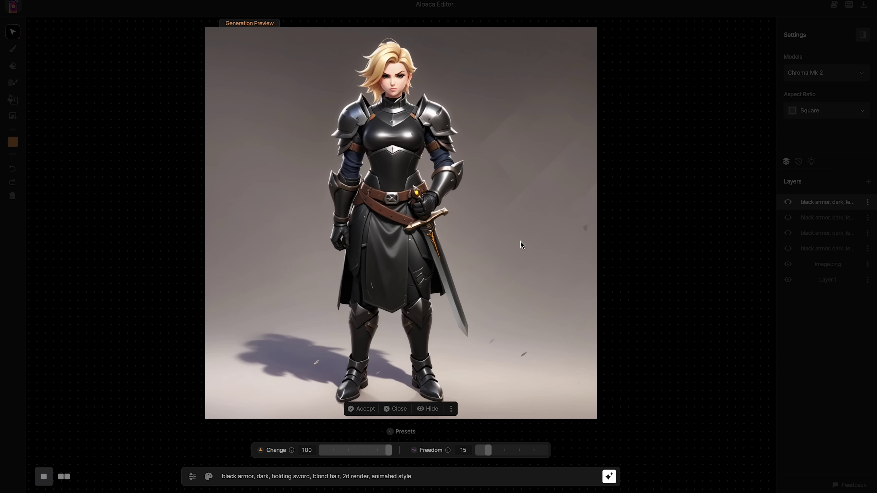
{"action": "left_click", "coordinate": [396, 409]}
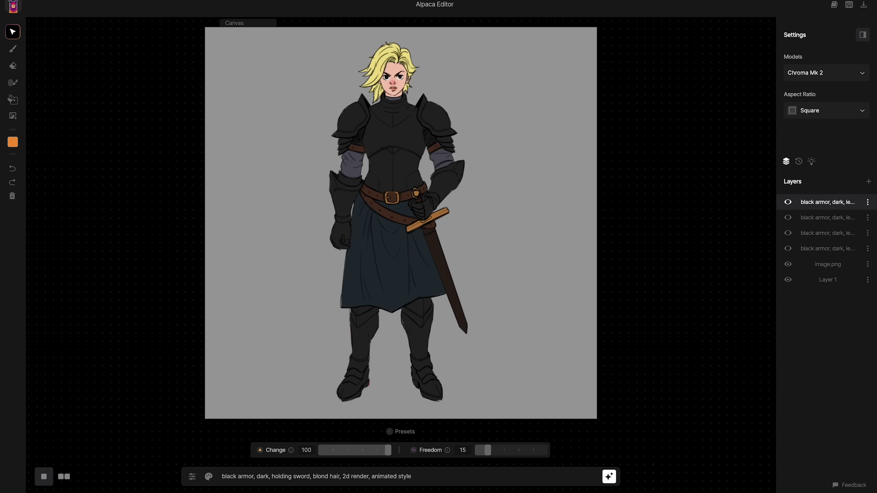
{"action": "key", "text": "Return"}
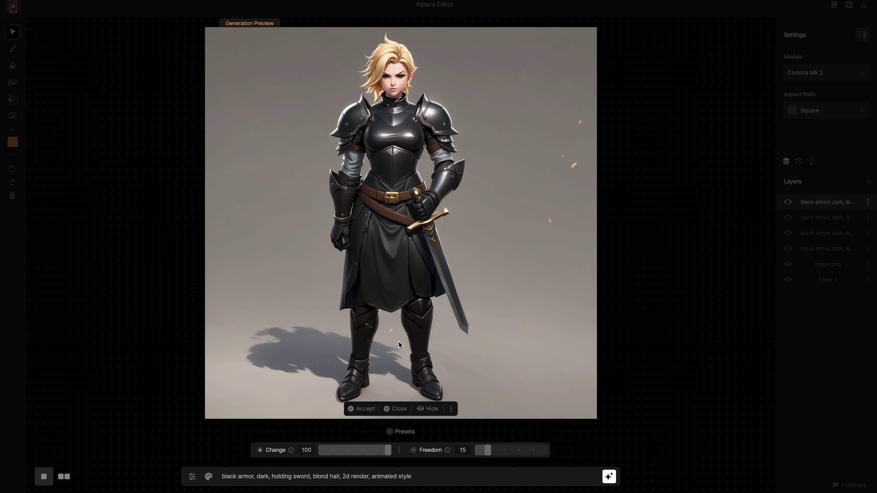
{"action": "left_click", "coordinate": [361, 408]}
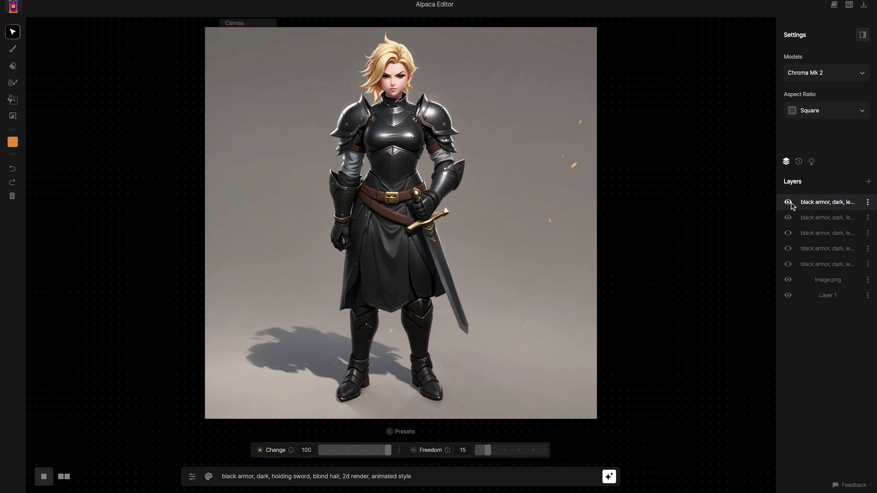
Examine the accepted render against the underlying drawing by repeatedly toggling the visibility of the render layers
{"action": "left_click", "coordinate": [789, 218]}
{"action": "left_click", "coordinate": [788, 233]}
{"action": "left_click", "coordinate": [791, 203]}
{"action": "left_click", "coordinate": [790, 202]}
{"action": "left_click", "coordinate": [790, 202]}
{"action": "left_click", "coordinate": [791, 202]}
{"action": "left_click", "coordinate": [790, 202]}
{"action": "left_click", "coordinate": [790, 202]}
{"action": "left_click", "coordinate": [790, 202]}
{"action": "left_click", "coordinate": [790, 202]}
{"action": "left_click", "coordinate": [790, 202]}
{"action": "left_click", "coordinate": [790, 202]}
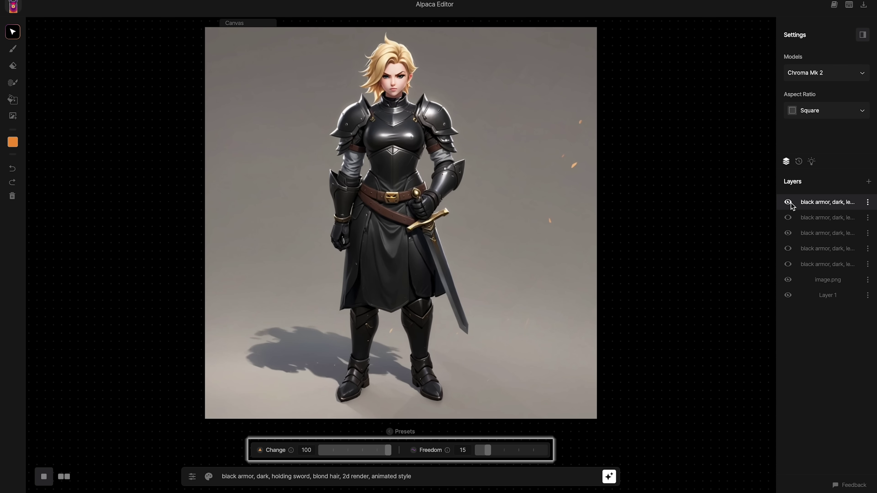
{"action": "left_click", "coordinate": [789, 202]}
{"action": "left_click", "coordinate": [788, 202]}
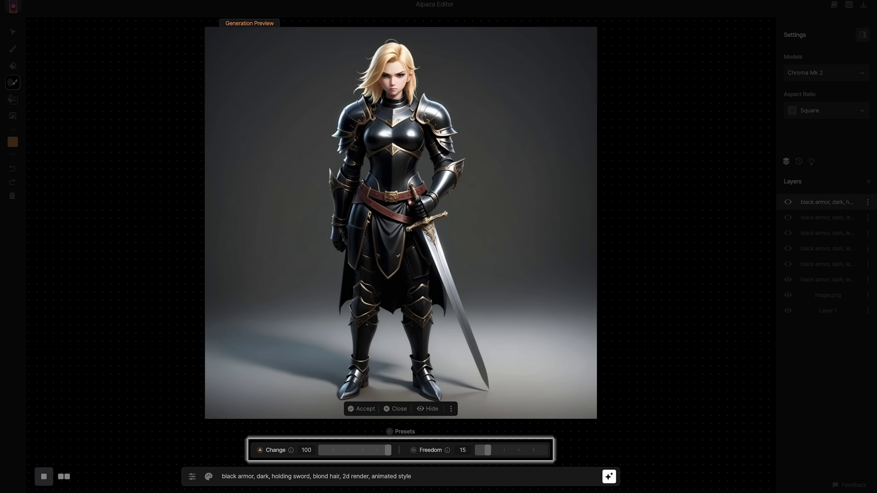
Accept the newly generated knight render and compare it with the earlier versions by toggling the top layers
{"action": "left_click", "coordinate": [351, 409]}
{"action": "left_click", "coordinate": [789, 202]}
{"action": "left_click", "coordinate": [788, 202]}
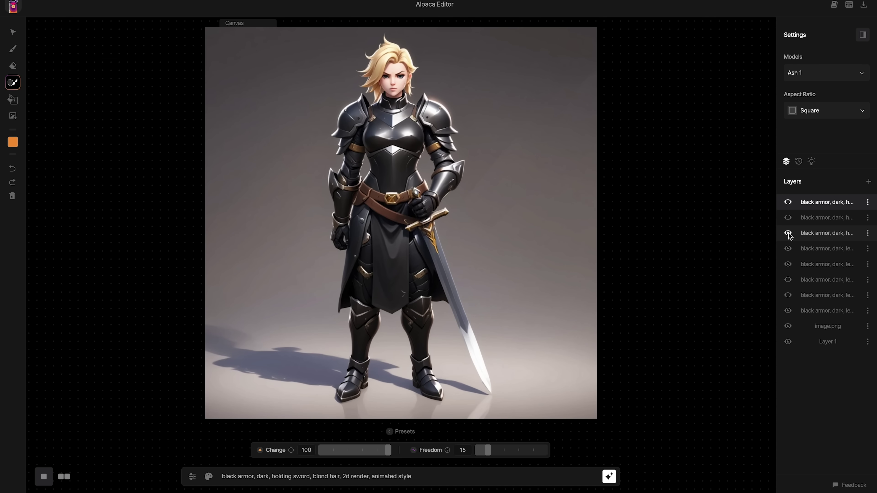
{"action": "left_click", "coordinate": [788, 233]}
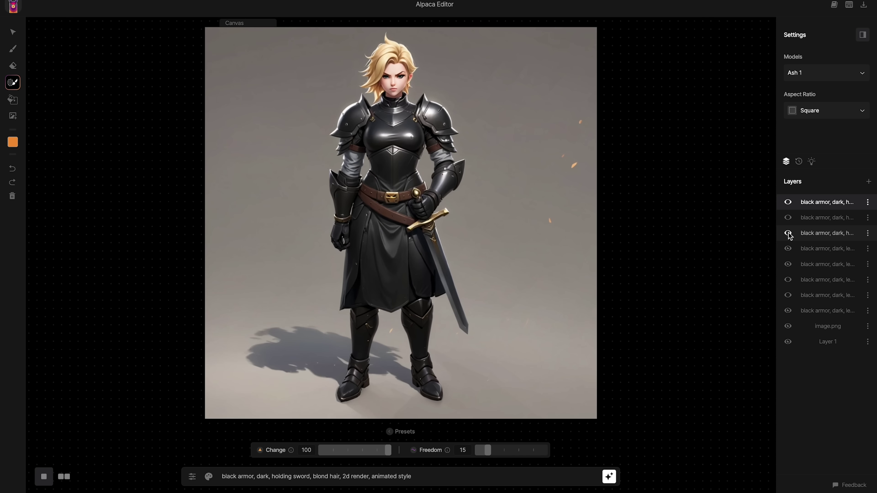
{"action": "left_click", "coordinate": [787, 233]}
{"action": "left_click", "coordinate": [787, 233]}
Mask the knight's chest on the earlier leather-skirt render layer and regenerate it with the prompt "black armor, chest plate, 2d render"
{"action": "left_click", "coordinate": [816, 253]}
{"action": "mouse_move", "coordinate": [377, 114]}
{"action": "left_mouse_down"}
{"action": "mouse_move", "coordinate": [379, 188]}
{"action": "mouse_move", "coordinate": [421, 154]}
{"action": "mouse_move", "coordinate": [380, 166]}
{"action": "mouse_move", "coordinate": [414, 172]}
{"action": "left_mouse_up"}
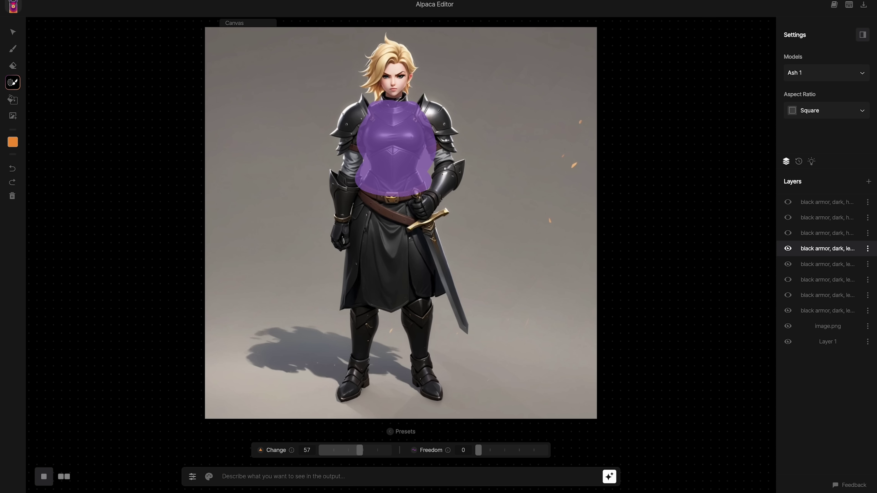
{"action": "type", "text": "black armor, chest plate"}
{"action": "key", "text": "Return"}
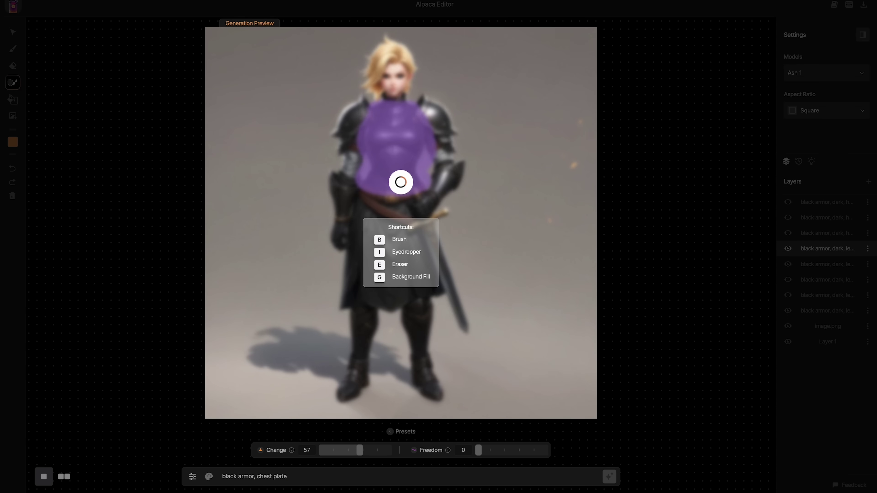
{"action": "type", "text": ", 2d render"}
{"action": "key", "text": "Return"}
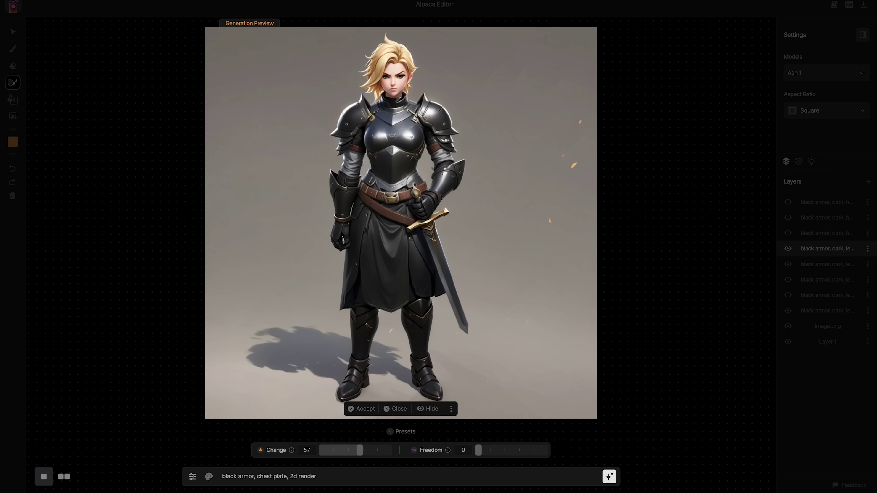
Regenerate the chest with Change 100, Freedom 18 and the prompt "black armor, male, chest plate, 2d render", and accept the result
{"action": "left_click", "coordinate": [389, 449]}
{"action": "left_click", "coordinate": [490, 450]}
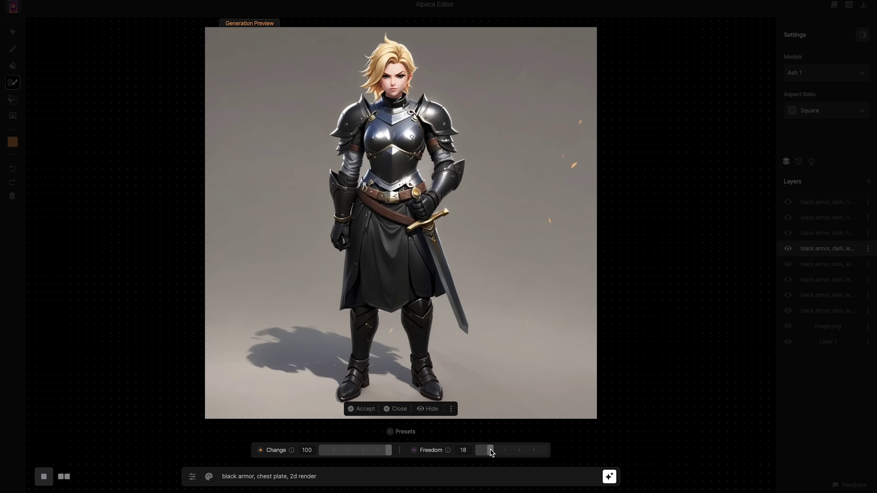
{"action": "left_click", "coordinate": [258, 480]}
{"action": "type", "text": "male,"}
{"action": "key", "text": "Return"}
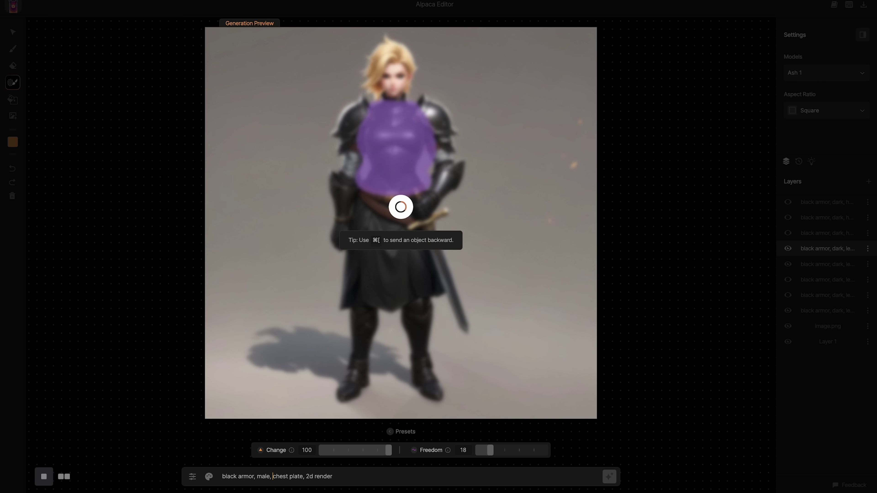
{"action": "left_click", "coordinate": [361, 408]}
Erase the new chest plate layer's edges around the belt and arms, and check it against the previous render
{"action": "key", "text": "e"}
{"action": "mouse_move", "coordinate": [403, 197]}
{"action": "left_mouse_down"}
{"action": "mouse_move", "coordinate": [427, 182]}
{"action": "mouse_move", "coordinate": [422, 156]}
{"action": "mouse_move", "coordinate": [438, 133]}
{"action": "left_mouse_up"}
{"action": "left_click_drag", "start_coordinate": [361, 183], "coordinate": [345, 143]}
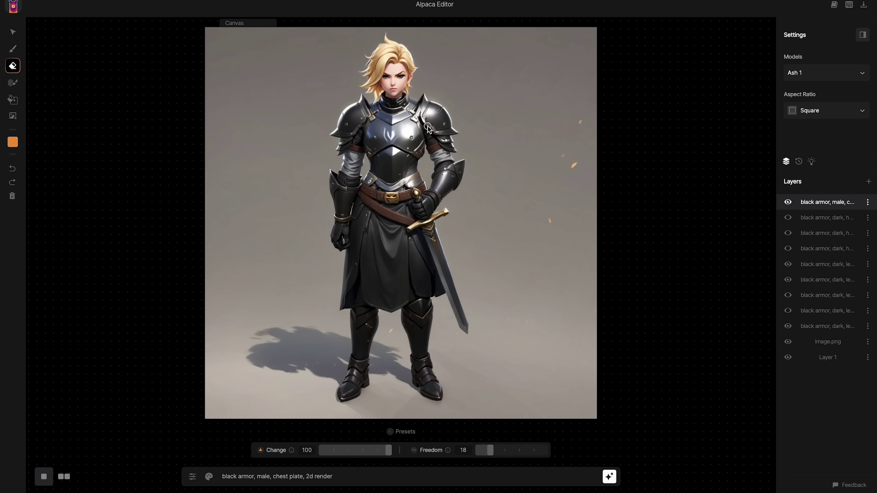
{"action": "left_click", "coordinate": [788, 203]}
{"action": "left_click", "coordinate": [788, 202]}
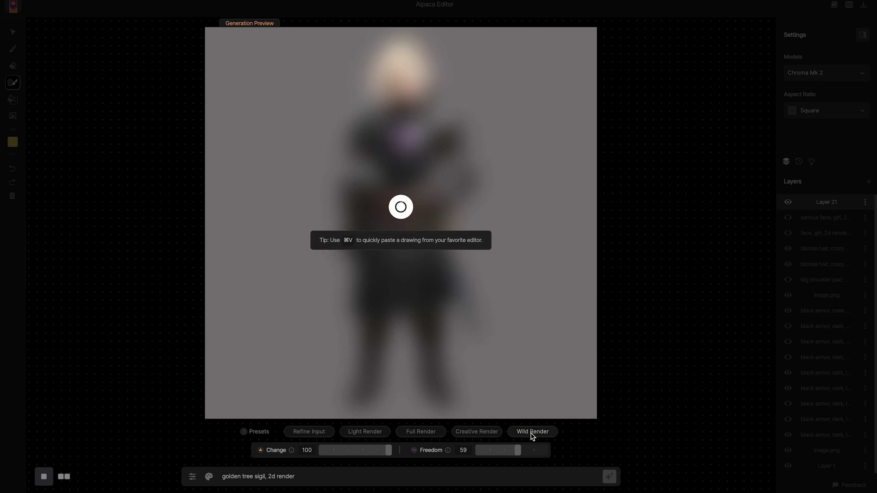
Accept the render generated from the prompt "golden tree sigil, 2d render"
{"action": "left_click", "coordinate": [361, 408]}
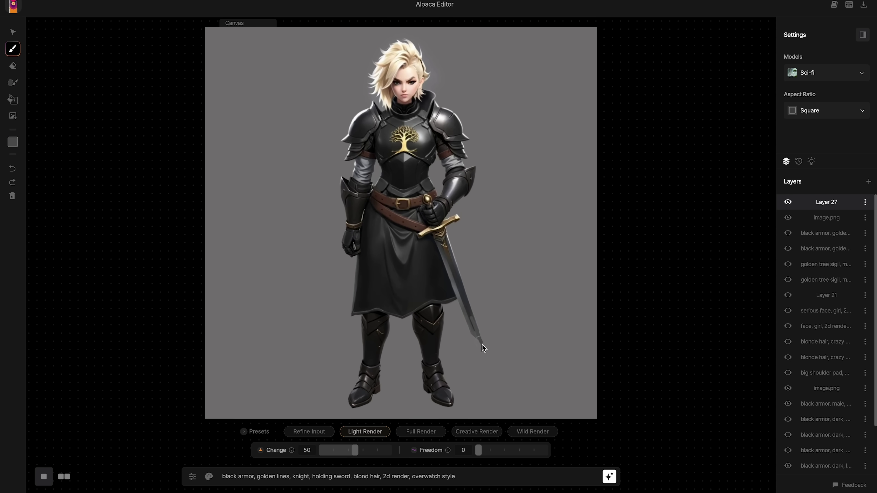
Extend the tip of the sword blade with brush strokes in a colour sampled from the blade
{"action": "mouse_move", "coordinate": [482, 346]}
{"action": "left_mouse_down"}
{"action": "mouse_move", "coordinate": [489, 366]}
{"action": "mouse_move", "coordinate": [475, 331]}
{"action": "left_mouse_up"}
{"action": "left_click", "coordinate": [480, 341], "text": "alt"}
Mask the whole sword blade, regenerate it with Creative Render as "dark long sword, medieval, 2d render", and compare the new layer
{"action": "left_click", "coordinate": [13, 82]}
{"action": "mouse_move", "coordinate": [439, 235]}
{"action": "left_mouse_down"}
{"action": "mouse_move", "coordinate": [457, 255]}
{"action": "mouse_move", "coordinate": [486, 361]}
{"action": "left_mouse_up"}
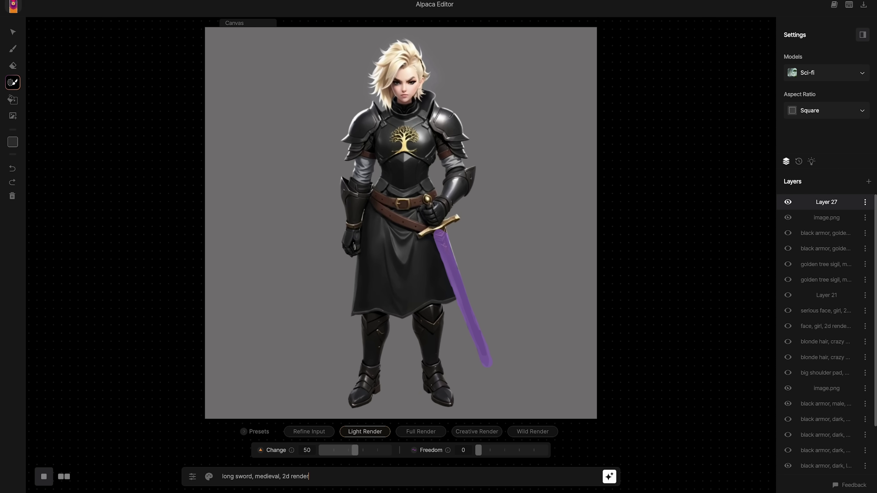
{"action": "left_click", "coordinate": [465, 429]}
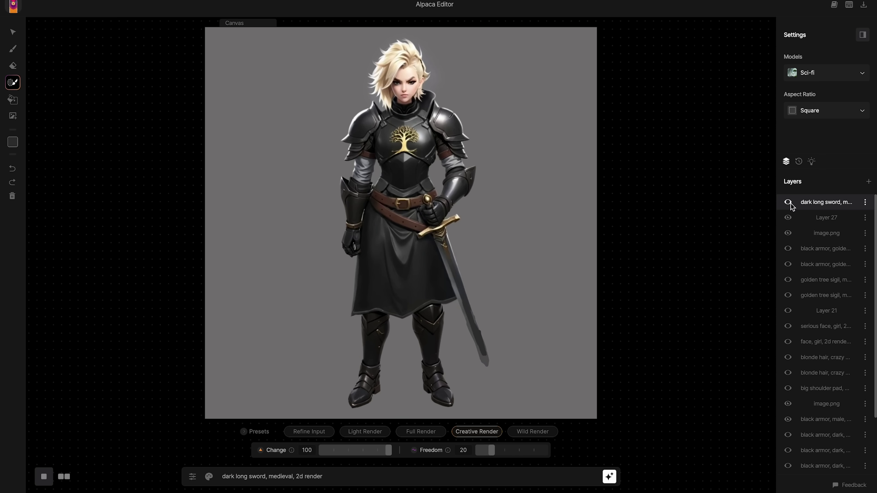
{"action": "left_click", "coordinate": [789, 203]}
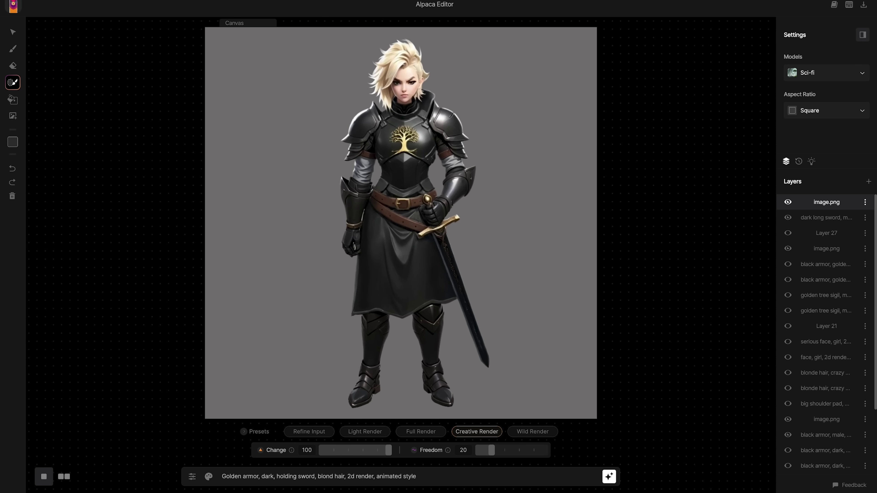
Render the knight with the prompt "Golden armor, dark, holding sword, blond hair, 2d render, animated style" and toggle the golden armor layer
{"action": "key", "text": "Return"}
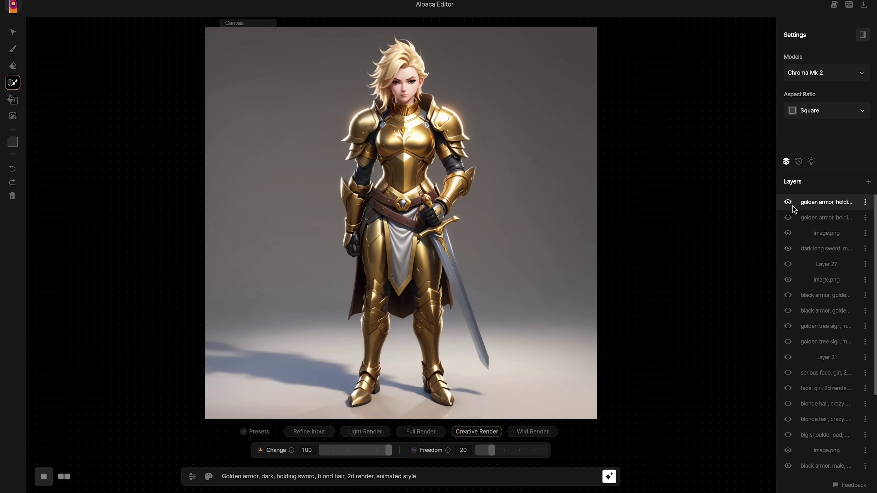
{"action": "left_click", "coordinate": [793, 206]}
Generate "White armor, dark, holding sword, blond hair, 2d render, animated style" variants, closing the first preview and accepting the next one
{"action": "key", "text": "Return"}
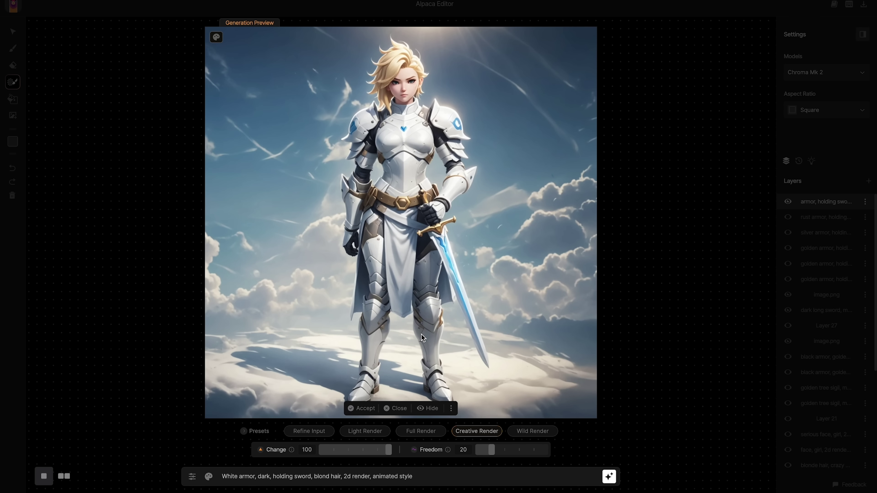
{"action": "left_click", "coordinate": [396, 408]}
{"action": "left_click", "coordinate": [788, 202]}
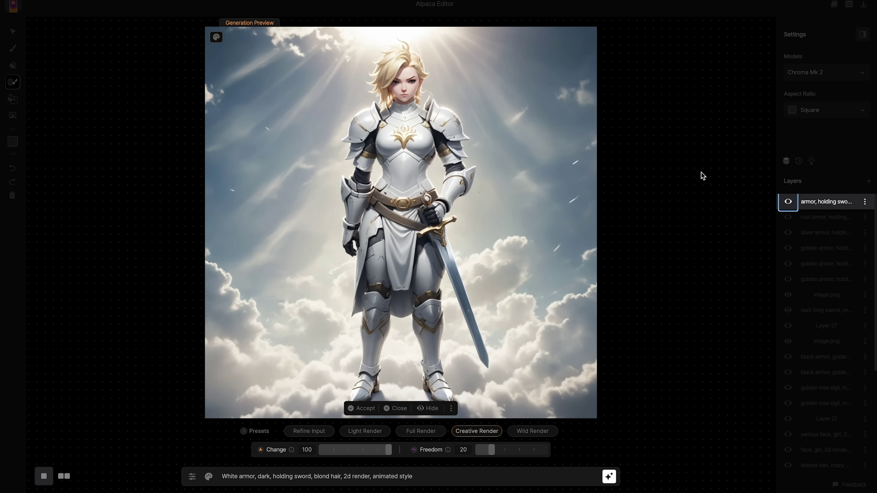
{"action": "left_click", "coordinate": [375, 405]}
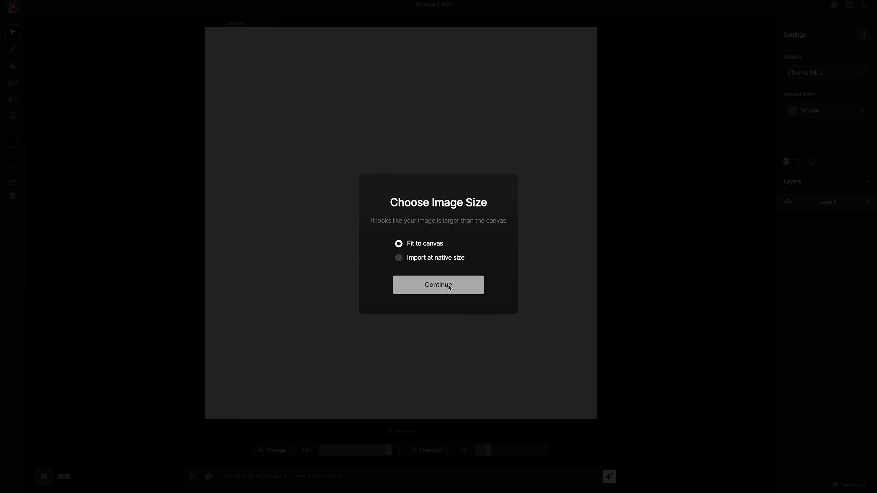
Import the pasted sketch of the cloaked kid fitted to the canvas
{"action": "left_click", "coordinate": [448, 289]}
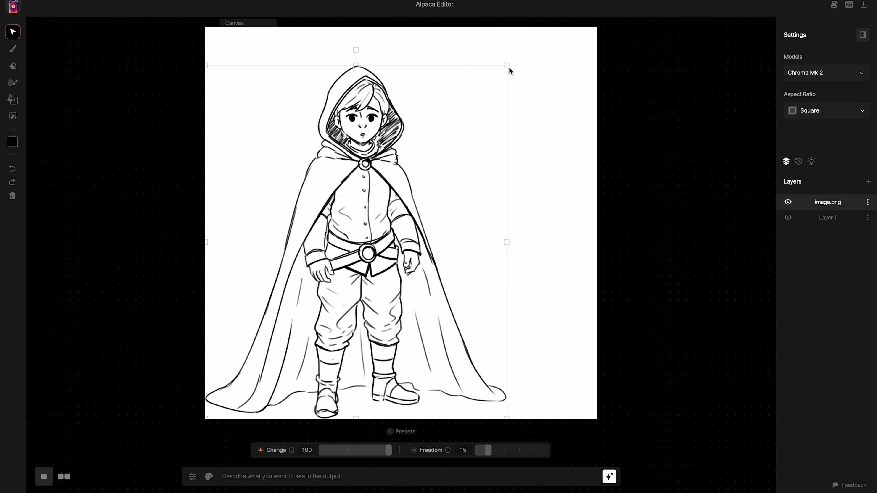
Render the sketch using Creative Render and the prompt "kid, linen, clothes, dark cloak, medieval, 2d render, animated style", and close the preview
{"action": "left_click", "coordinate": [409, 477]}
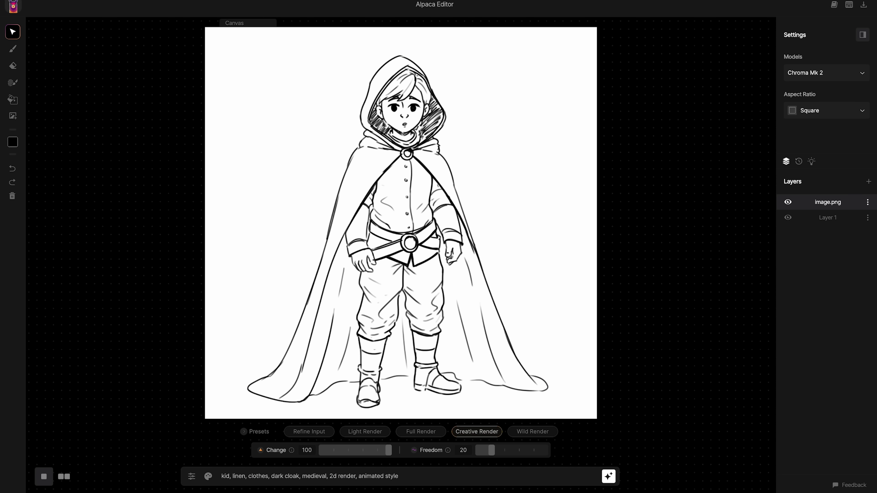
{"action": "left_click", "coordinate": [610, 476]}
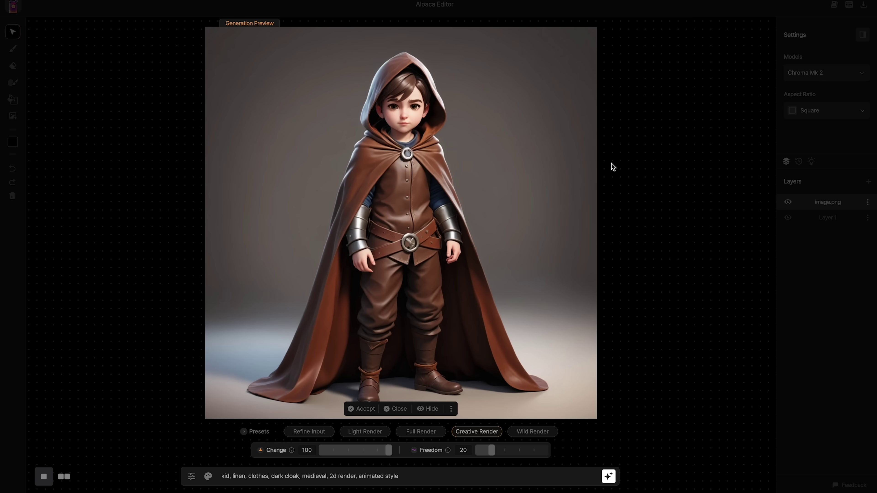
{"action": "left_click", "coordinate": [394, 409]}
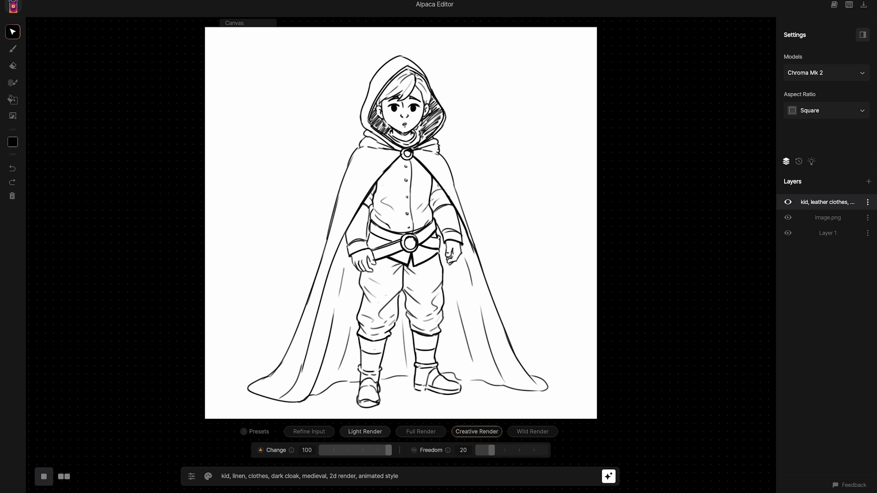
Generate and accept two Creative Render versions of the cloaked kid sketch, toggling layer visibility to compare
{"action": "key", "text": "Return"}
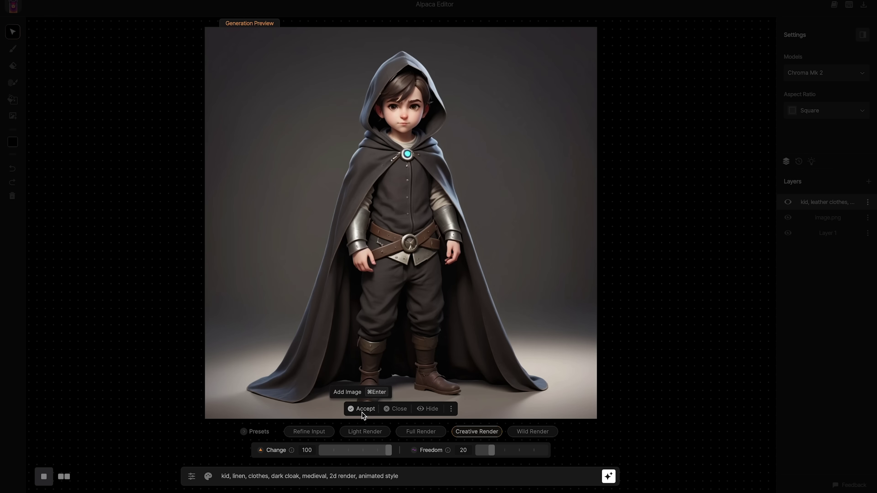
{"action": "left_click", "coordinate": [362, 412]}
{"action": "left_click", "coordinate": [790, 203]}
{"action": "key", "text": "Return"}
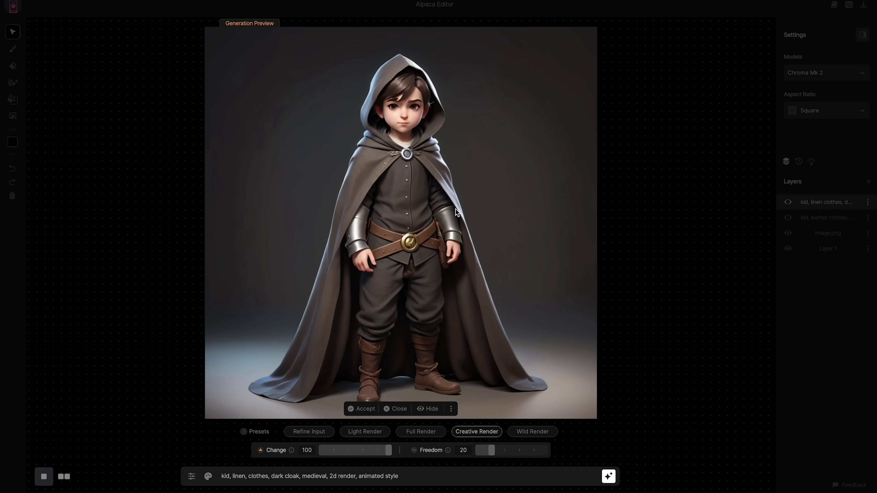
{"action": "left_click", "coordinate": [362, 409]}
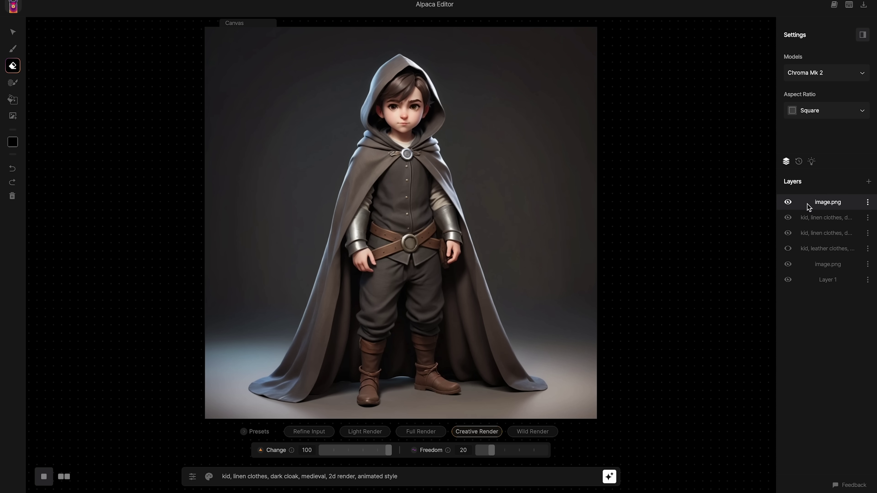
{"action": "left_click", "coordinate": [786, 203]}
{"action": "left_click", "coordinate": [785, 203]}
Remove "dark cloak" from the prompt, generate with the Wild Render preset, and accept the kid's cloak variation
{"action": "key", "text": "BackSpace"}
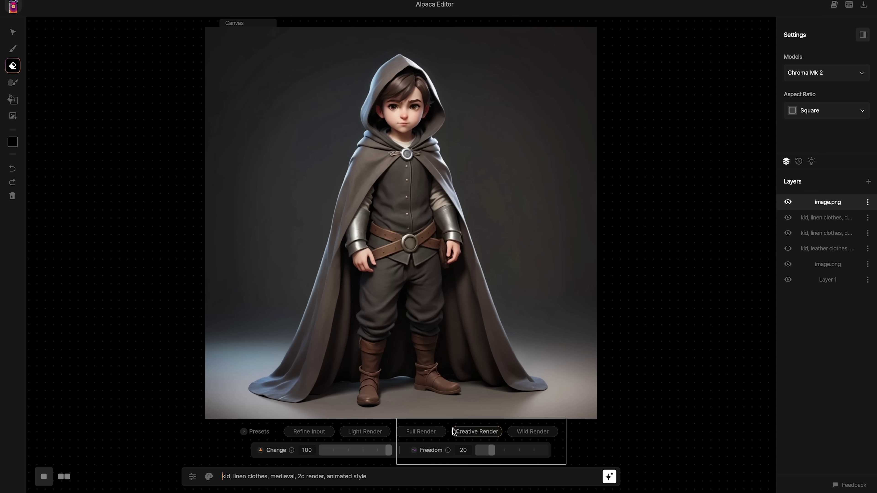
{"action": "left_click", "coordinate": [525, 431]}
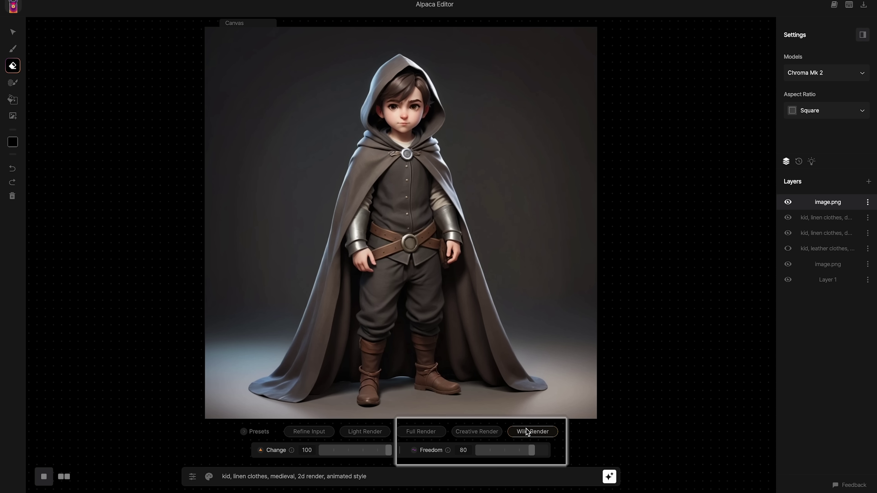
{"action": "left_click", "coordinate": [609, 476]}
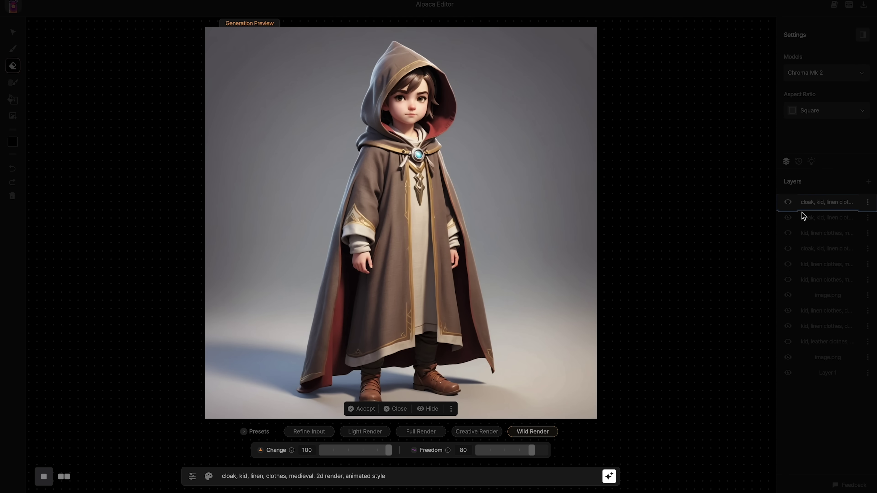
{"action": "left_click", "coordinate": [361, 409]}
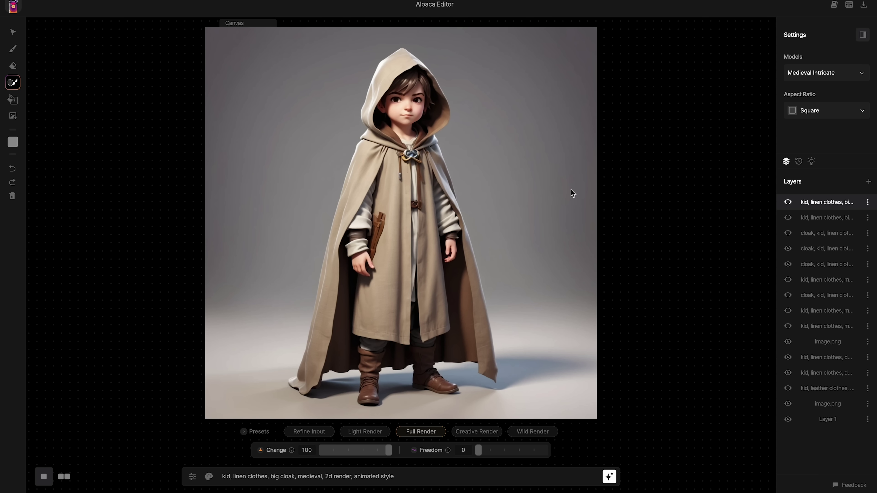
Add the blue-green landscape image as a style reference, and adjust the reference strength for the striped style image
{"action": "left_click", "coordinate": [208, 478]}
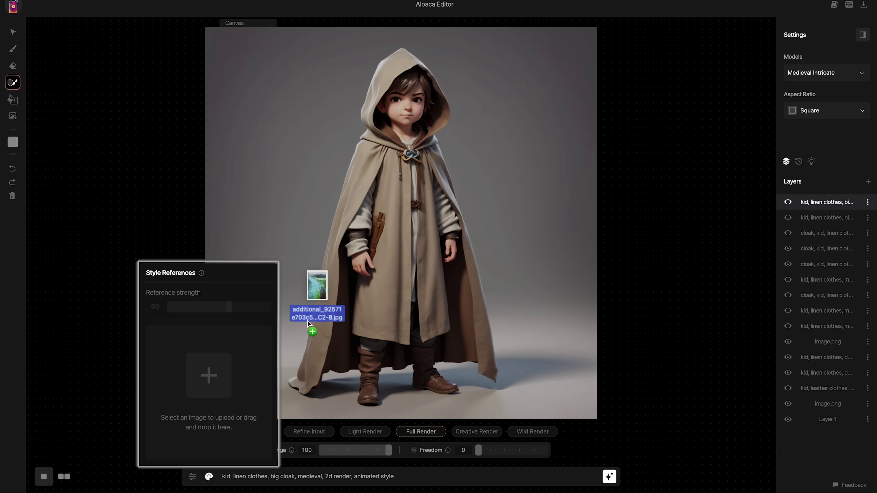
{"action": "left_click_drag", "start_coordinate": [313, 323], "coordinate": [231, 372]}
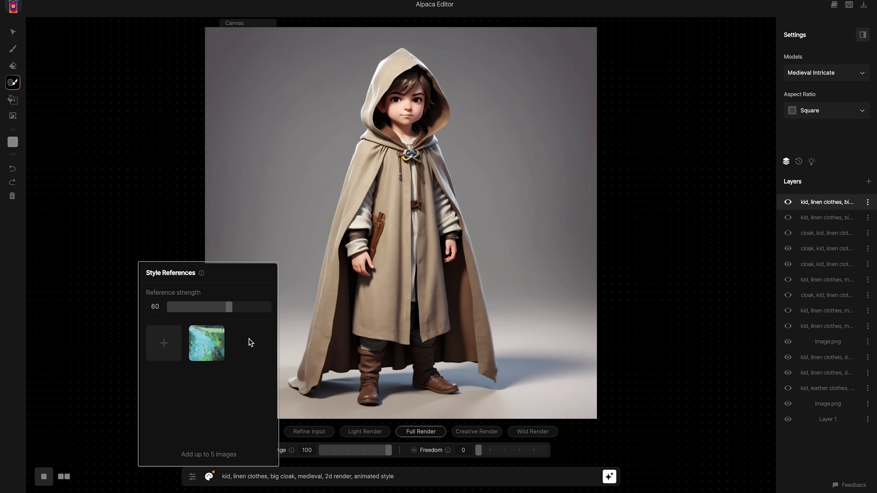
{"action": "left_click", "coordinate": [659, 371]}
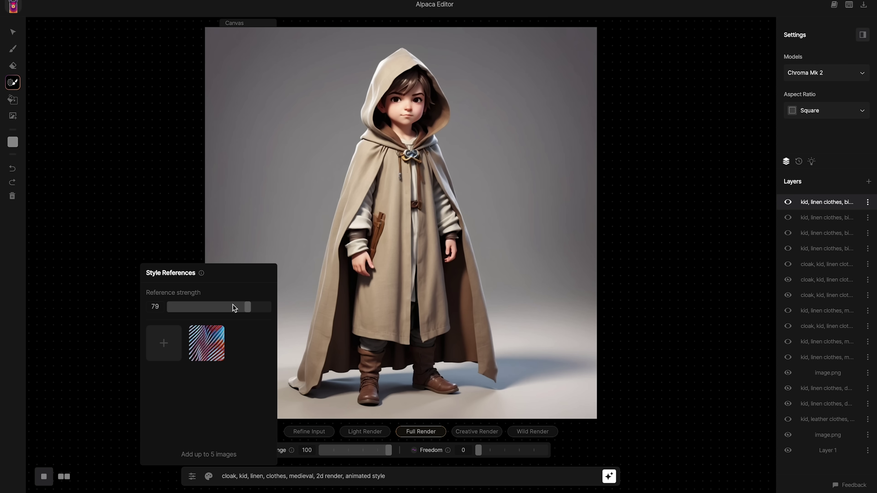
{"action": "left_click_drag", "start_coordinate": [234, 307], "coordinate": [249, 343]}
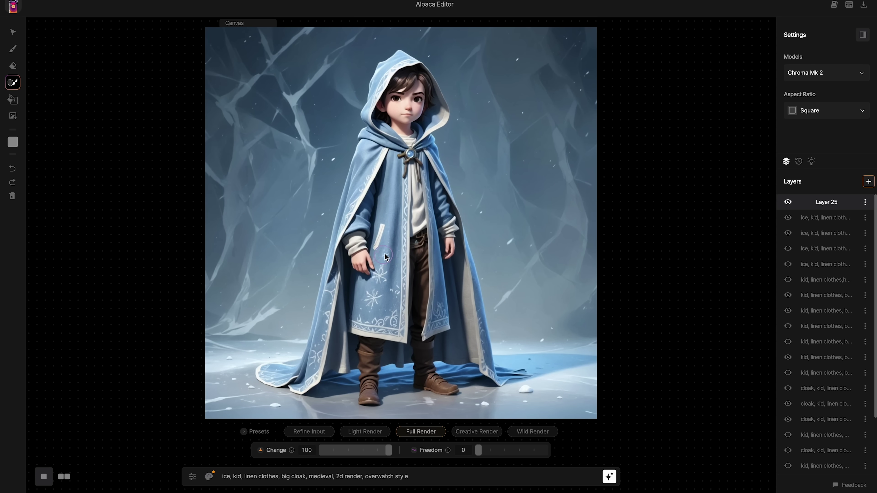
Mask the pale streak beside the kid's hand on the ice-blue cloak, re-render that area, and accept it
{"action": "key", "text": "m"}
{"action": "left_click_drag", "start_coordinate": [381, 231], "coordinate": [382, 237]}
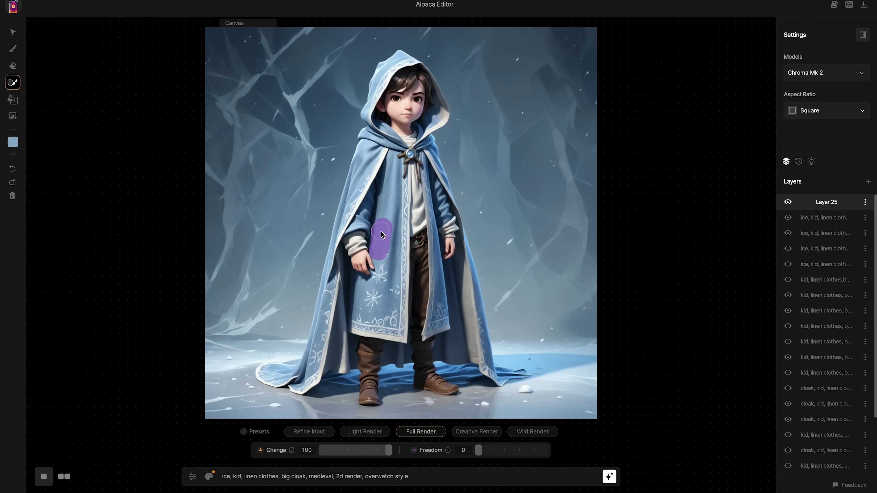
{"action": "key", "text": "Return"}
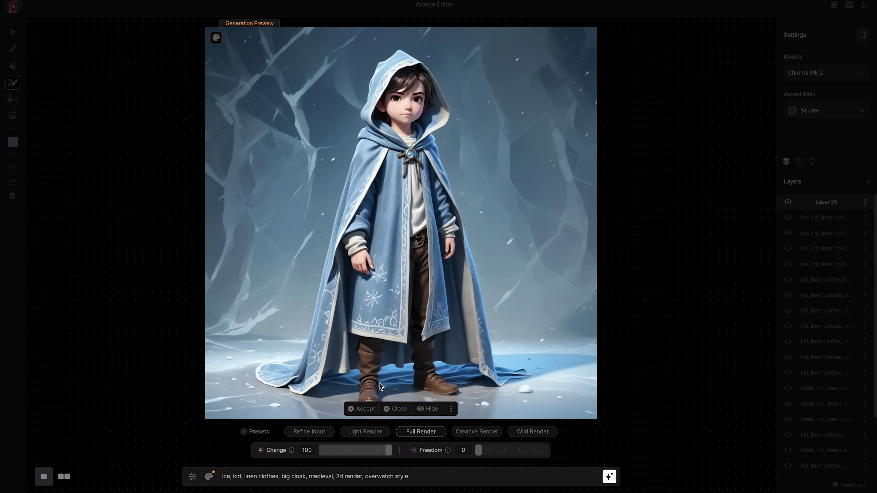
{"action": "left_click", "coordinate": [361, 408]}
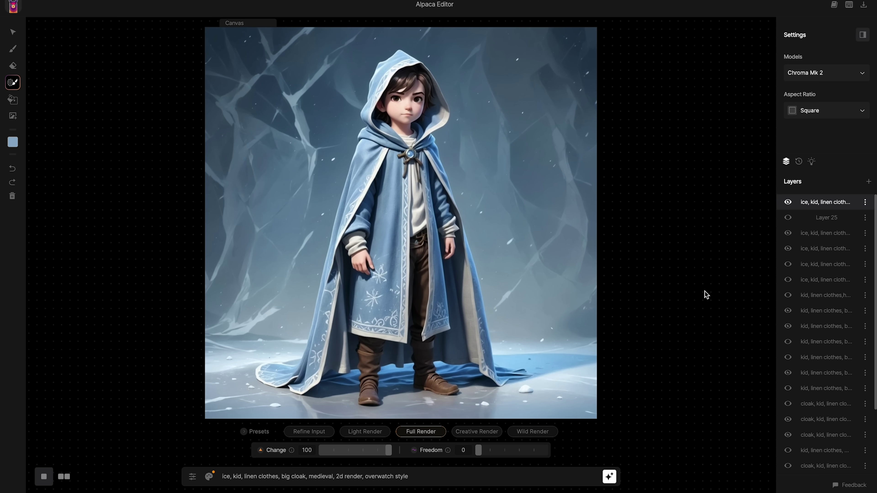
Retouch the kid's upper trousers on a new layer with a sampled colour, re-render the masked area, accept it and compare
{"action": "left_click", "coordinate": [869, 182]}
{"action": "key", "text": "b"}
{"action": "left_click", "coordinate": [424, 249], "text": "alt"}
{"action": "key", "text": "m"}
{"action": "left_click_drag", "start_coordinate": [425, 242], "coordinate": [416, 247]}
{"action": "key", "text": "Return"}
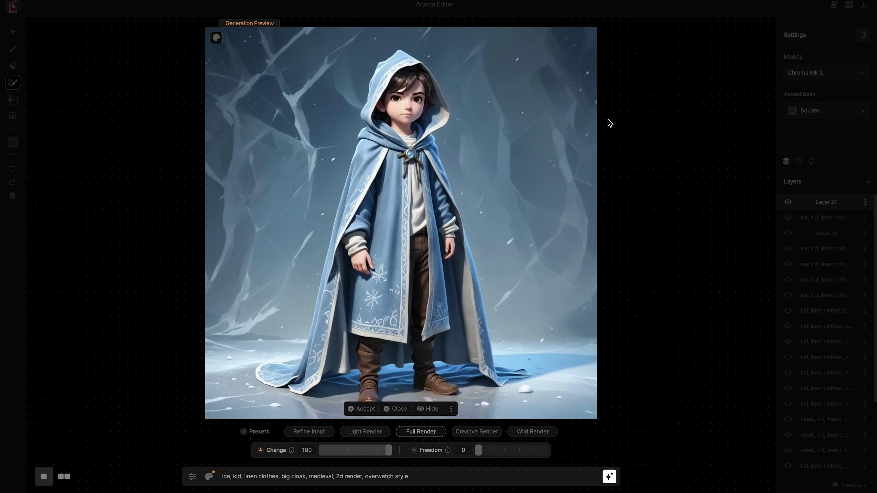
{"action": "left_click", "coordinate": [361, 409]}
{"action": "left_click", "coordinate": [788, 202]}
{"action": "left_click", "coordinate": [790, 203]}
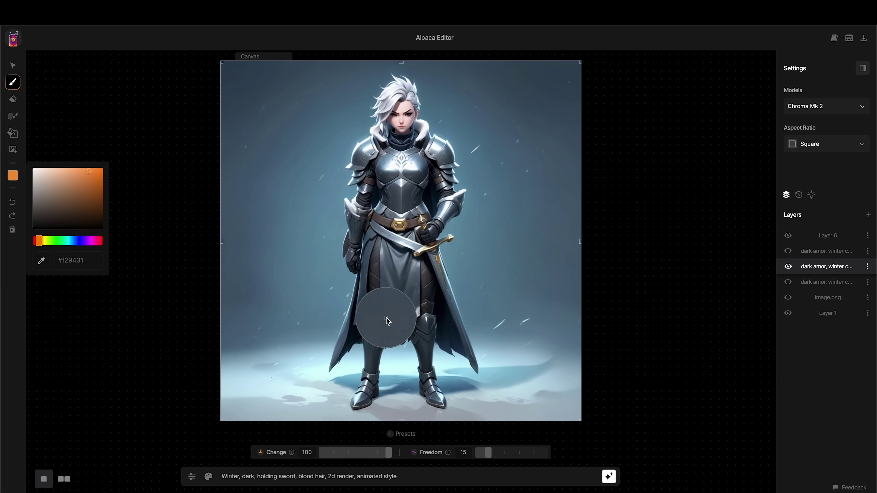
Paint a long dark navy cloak behind the armored knight and add white fur trim along its outer edge
{"action": "left_click", "coordinate": [12, 175]}
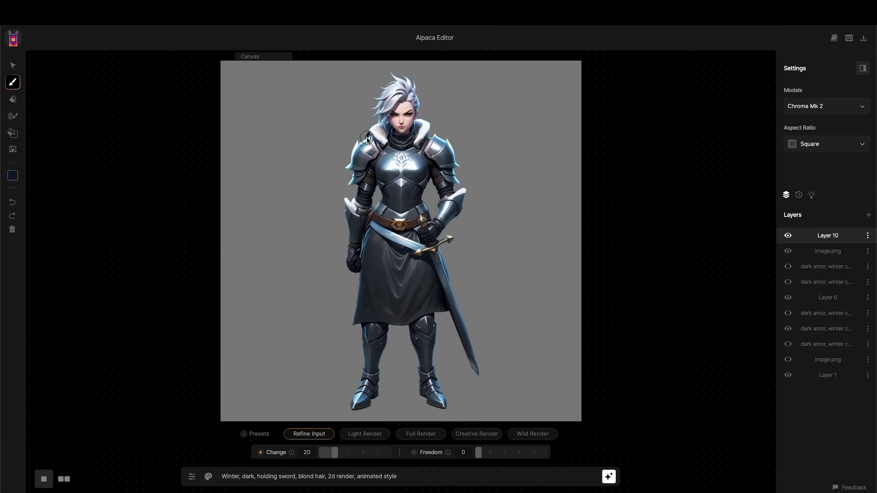
{"action": "left_click_drag", "start_coordinate": [350, 188], "coordinate": [447, 315]}
{"action": "mouse_move", "coordinate": [276, 376]}
{"action": "left_mouse_down"}
{"action": "mouse_move", "coordinate": [355, 284]}
{"action": "mouse_move", "coordinate": [405, 352]}
{"action": "mouse_move", "coordinate": [436, 316]}
{"action": "mouse_move", "coordinate": [440, 363]}
{"action": "left_mouse_up"}
{"action": "left_click_drag", "start_coordinate": [273, 380], "coordinate": [278, 378]}
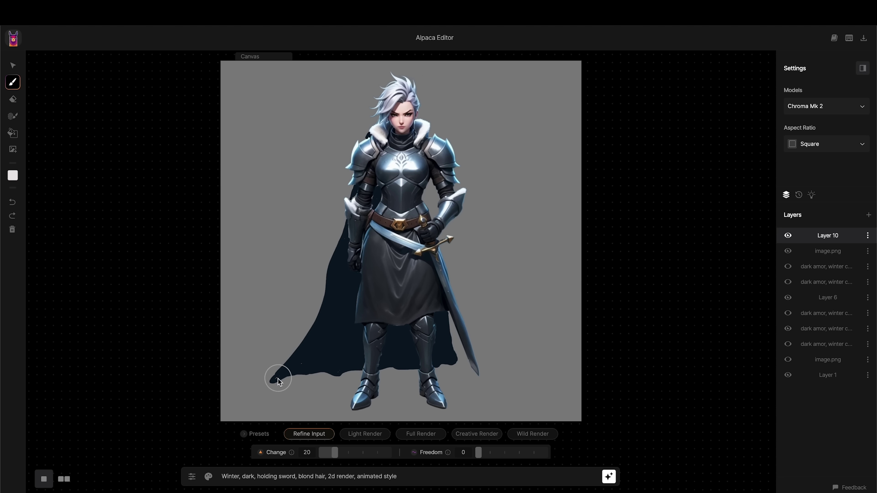
{"action": "left_click_drag", "start_coordinate": [278, 378], "coordinate": [344, 221]}
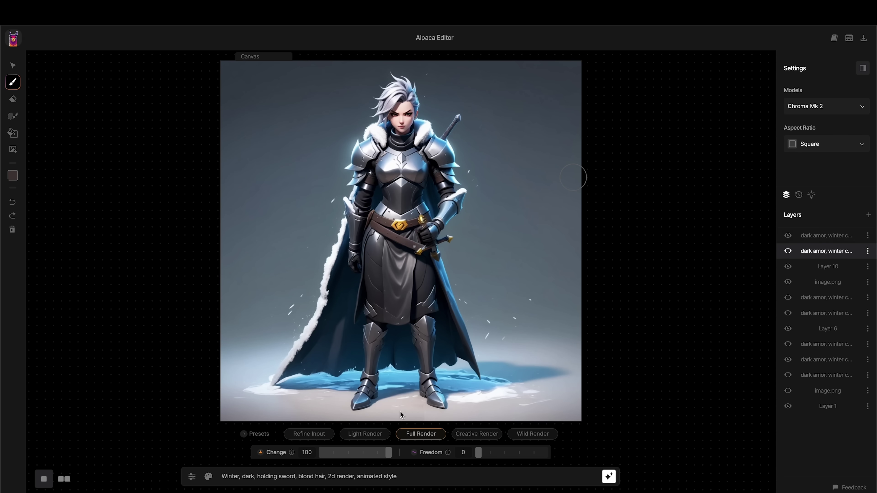
Mask the knight's cloak along its fur edge, lower hem and shoulder
{"action": "left_click", "coordinate": [13, 116]}
{"action": "left_click_drag", "start_coordinate": [359, 221], "coordinate": [283, 380]}
{"action": "left_click_drag", "start_coordinate": [383, 328], "coordinate": [459, 366]}
{"action": "left_click_drag", "start_coordinate": [369, 128], "coordinate": [349, 201]}
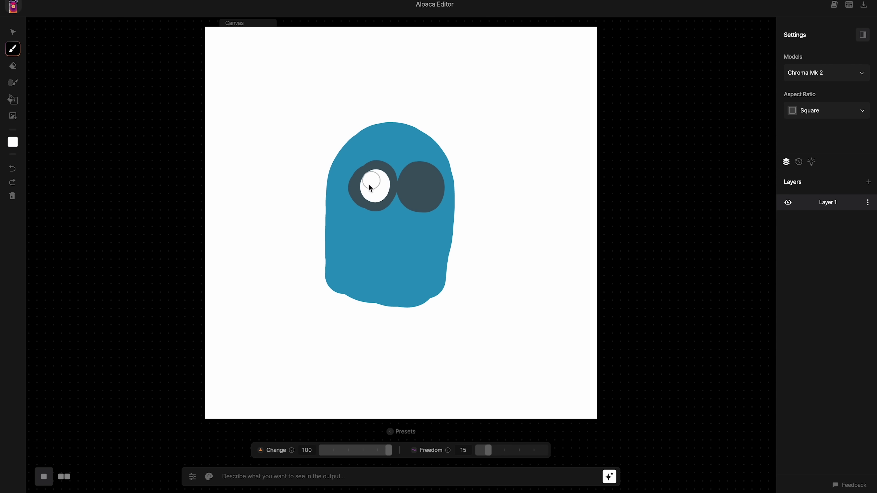
Paint the second white eyeball on the blue monster and add orange irises to both eyes
{"action": "left_click_drag", "start_coordinate": [416, 183], "coordinate": [423, 190]}
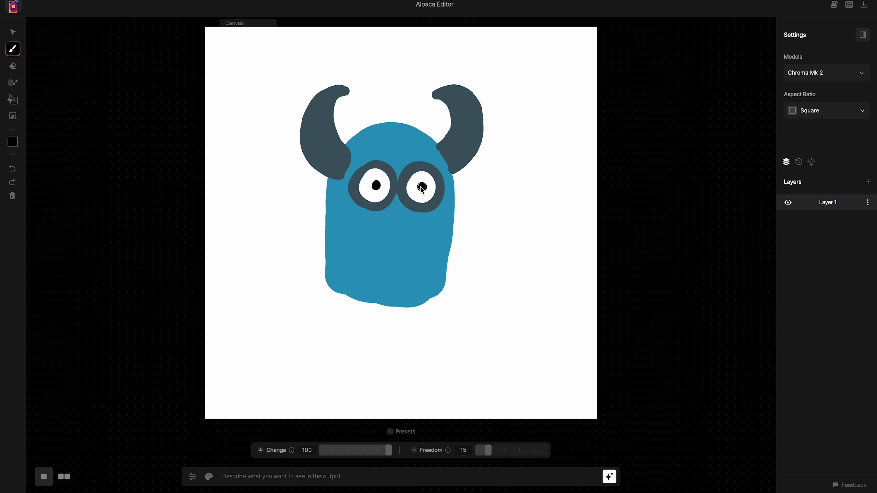
{"action": "left_click_drag", "start_coordinate": [371, 180], "coordinate": [382, 190]}
{"action": "left_click_drag", "start_coordinate": [417, 182], "coordinate": [427, 191]}
Paint the monster's dark grey arms, hips, legs and clawed feet
{"action": "mouse_move", "coordinate": [332, 216]}
{"action": "left_mouse_down"}
{"action": "mouse_move", "coordinate": [285, 282]}
{"action": "mouse_move", "coordinate": [305, 256]}
{"action": "left_mouse_up"}
{"action": "mouse_move", "coordinate": [453, 210]}
{"action": "left_mouse_down"}
{"action": "mouse_move", "coordinate": [476, 296]}
{"action": "mouse_move", "coordinate": [463, 324]}
{"action": "left_mouse_up"}
{"action": "left_click_drag", "start_coordinate": [329, 284], "coordinate": [360, 306]}
{"action": "left_click_drag", "start_coordinate": [401, 307], "coordinate": [420, 359]}
{"action": "left_click_drag", "start_coordinate": [327, 261], "coordinate": [447, 256]}
{"action": "left_click_drag", "start_coordinate": [397, 358], "coordinate": [466, 359]}
{"action": "left_click_drag", "start_coordinate": [323, 373], "coordinate": [359, 359]}
Paint the monster's fanged mouth and add darker bands around its arms
{"action": "mouse_move", "coordinate": [382, 229]}
{"action": "left_mouse_down"}
{"action": "mouse_move", "coordinate": [412, 223]}
{"action": "mouse_move", "coordinate": [401, 237]}
{"action": "left_mouse_up"}
{"action": "left_click_drag", "start_coordinate": [490, 214], "coordinate": [470, 240]}
{"action": "left_click_drag", "start_coordinate": [330, 239], "coordinate": [317, 222]}
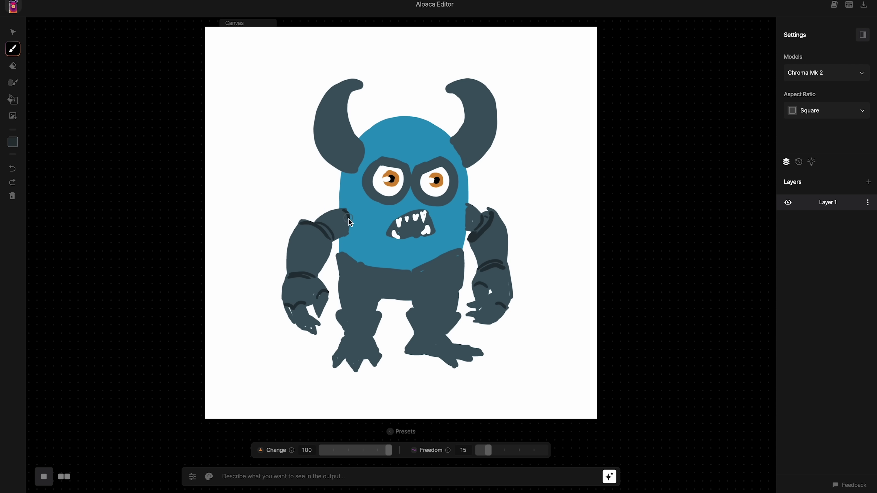
Add dark bands to the monster's legs, recolour its irises red and darken the inside of its mouth
{"action": "left_click_drag", "start_coordinate": [342, 279], "coordinate": [376, 298]}
{"action": "left_click_drag", "start_coordinate": [432, 175], "coordinate": [440, 187]}
{"action": "left_click_drag", "start_coordinate": [402, 234], "coordinate": [421, 228]}
Paint light-blue ice spikes on the monster's head, forearms, waist and hands
{"action": "left_click_drag", "start_coordinate": [412, 123], "coordinate": [449, 153]}
{"action": "left_click_drag", "start_coordinate": [306, 187], "coordinate": [290, 271]}
{"action": "left_click_drag", "start_coordinate": [497, 187], "coordinate": [504, 260]}
{"action": "left_click_drag", "start_coordinate": [373, 255], "coordinate": [390, 299]}
{"action": "left_click_drag", "start_coordinate": [523, 287], "coordinate": [508, 306]}
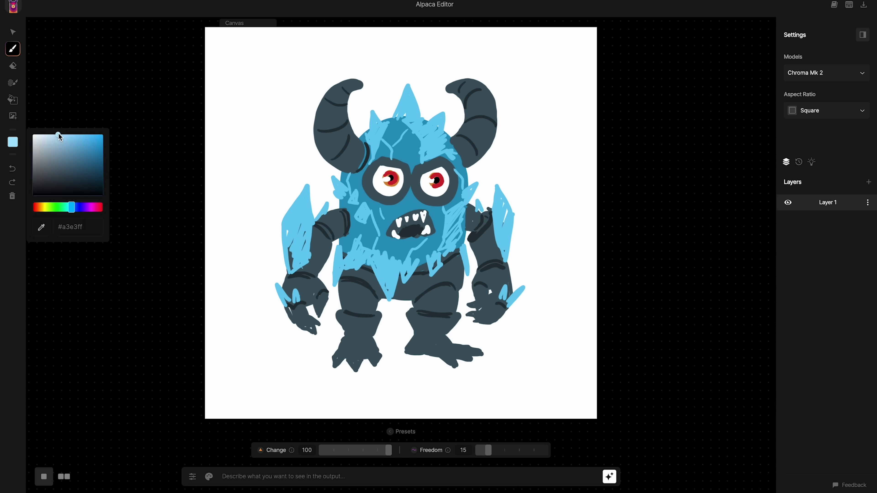
Add pale-blue #a3e3ff highlights to the monster's ice spikes and hang icicles from its horns
{"action": "left_click_drag", "start_coordinate": [305, 190], "coordinate": [287, 242]}
{"action": "left_click_drag", "start_coordinate": [374, 265], "coordinate": [389, 297]}
{"action": "left_click_drag", "start_coordinate": [314, 118], "coordinate": [320, 180]}
{"action": "left_click_drag", "start_coordinate": [411, 122], "coordinate": [438, 133]}
Outline the monster's mouth in a dark colour, refine the horn and paint grey claws on the feet
{"action": "left_click", "coordinate": [13, 141]}
{"action": "left_click_drag", "start_coordinate": [388, 235], "coordinate": [432, 229]}
{"action": "left_click_drag", "start_coordinate": [480, 86], "coordinate": [469, 159]}
{"action": "left_click_drag", "start_coordinate": [340, 354], "coordinate": [375, 365]}
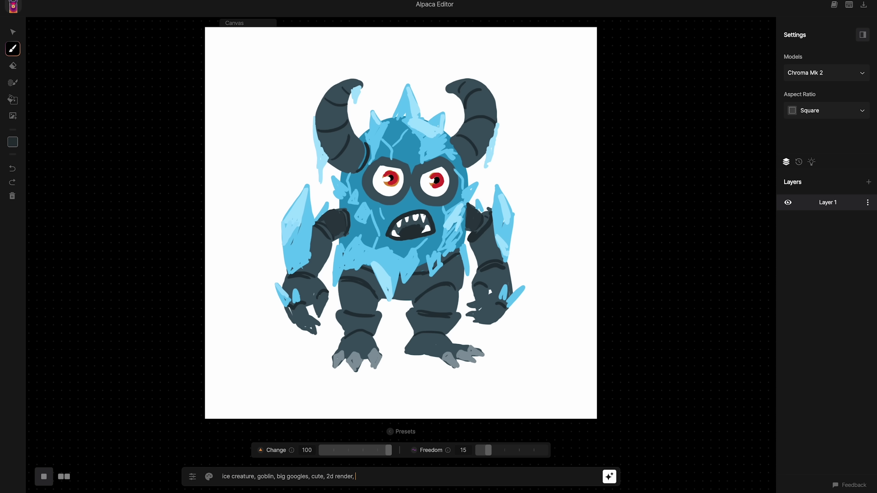
Render the monster with the prompt "ice creature, goblin, big googles, cute, 2d render, animated style"
{"action": "type", "text": "animated style"}
{"action": "key", "text": "Return"}
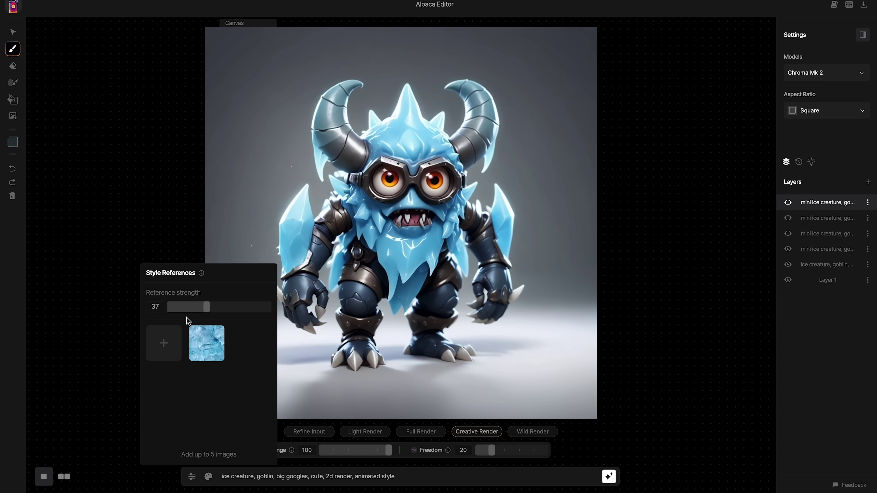
Lower the ice style reference strength to 30 and accept the resulting monster render
{"action": "left_click_drag", "start_coordinate": [206, 307], "coordinate": [199, 306]}
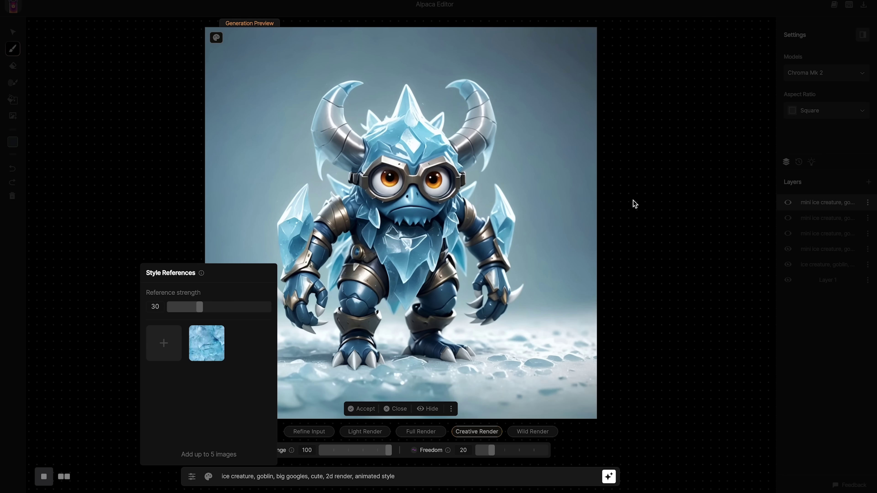
{"action": "left_click", "coordinate": [639, 197]}
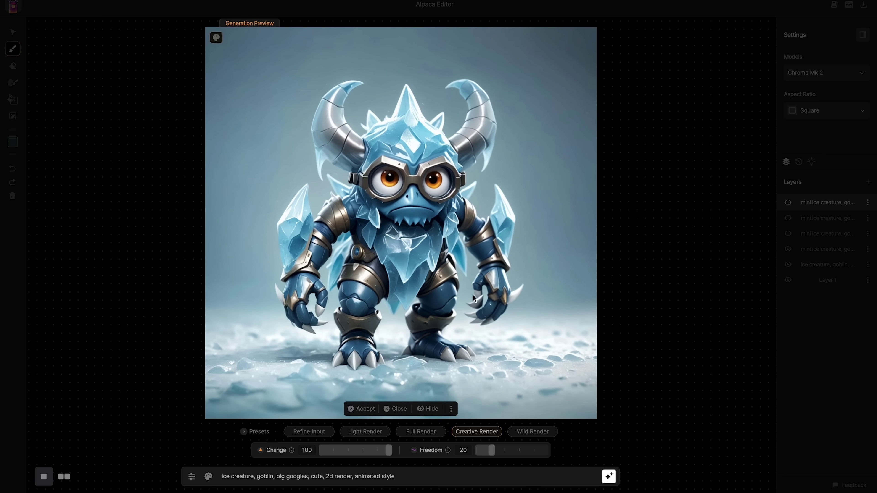
{"action": "left_click", "coordinate": [368, 408]}
{"action": "key", "text": "super+Return"}
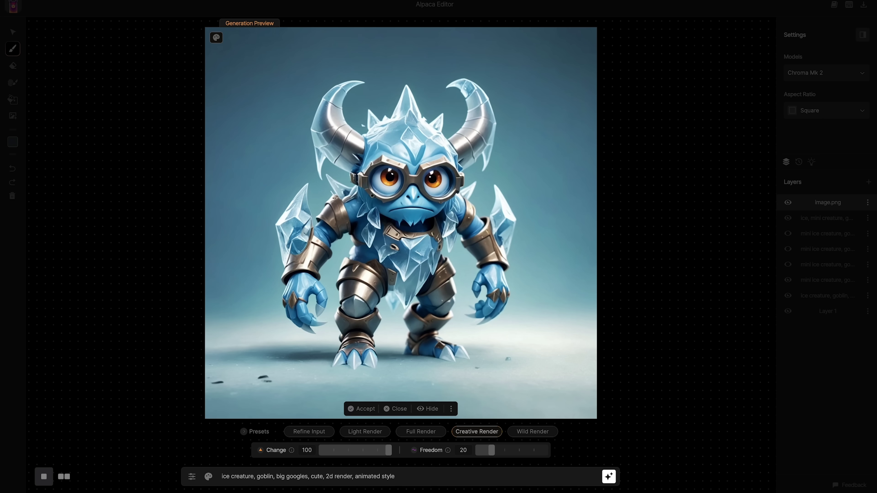
Raise the ice style reference strength to 51 for a new preview, and close the reference settings
{"action": "left_click", "coordinate": [208, 476]}
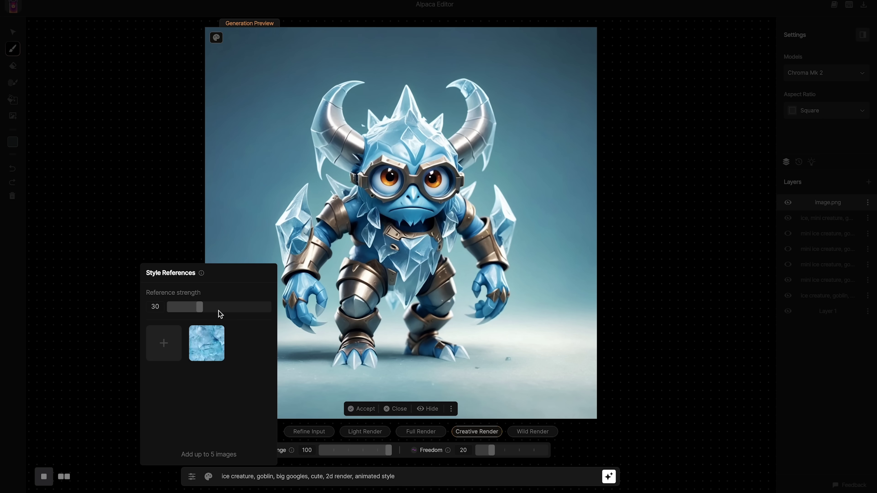
{"action": "left_click", "coordinate": [220, 308]}
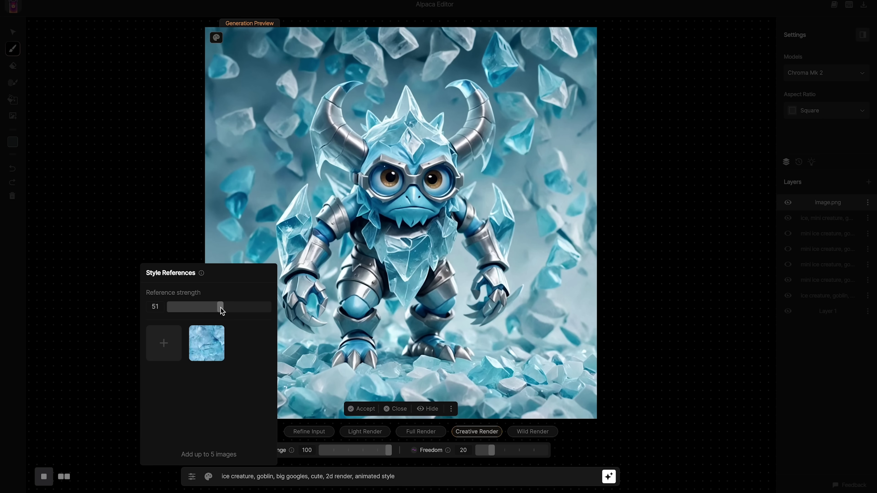
{"action": "left_click", "coordinate": [640, 195]}
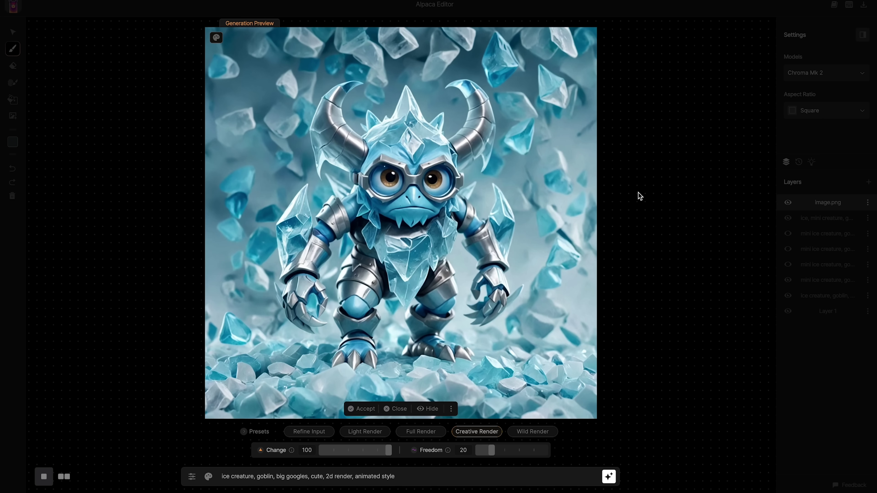